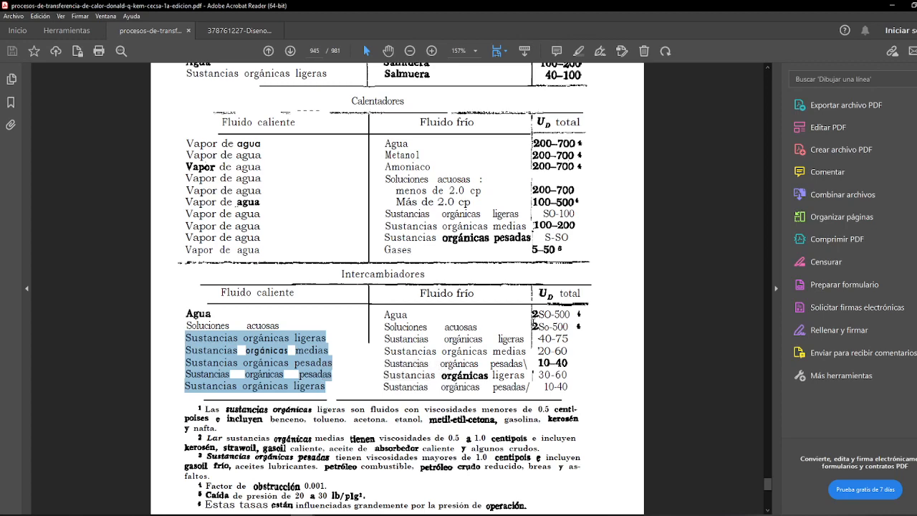
Step: Switch to the Word document and review the gas mixture flow and cooling water rows in the data table
scroll(508, 350, up, 4)
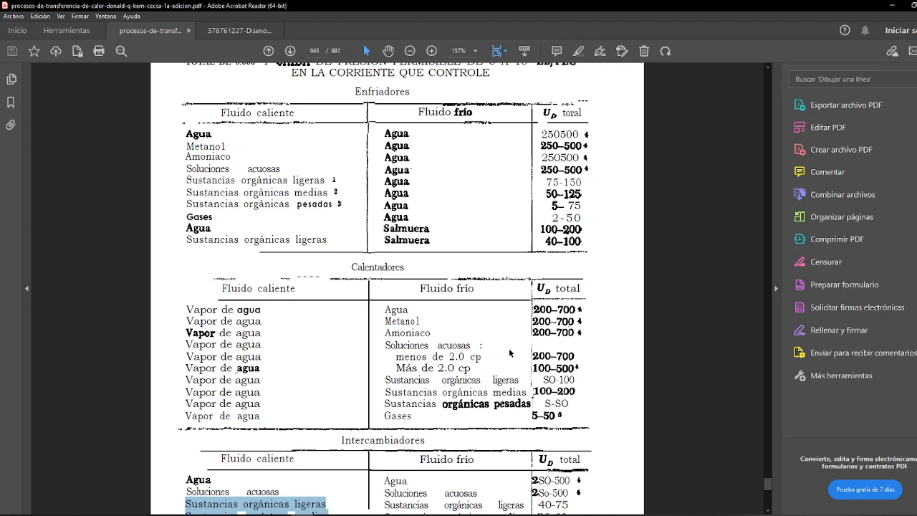
scroll(368, 171, up, 1)
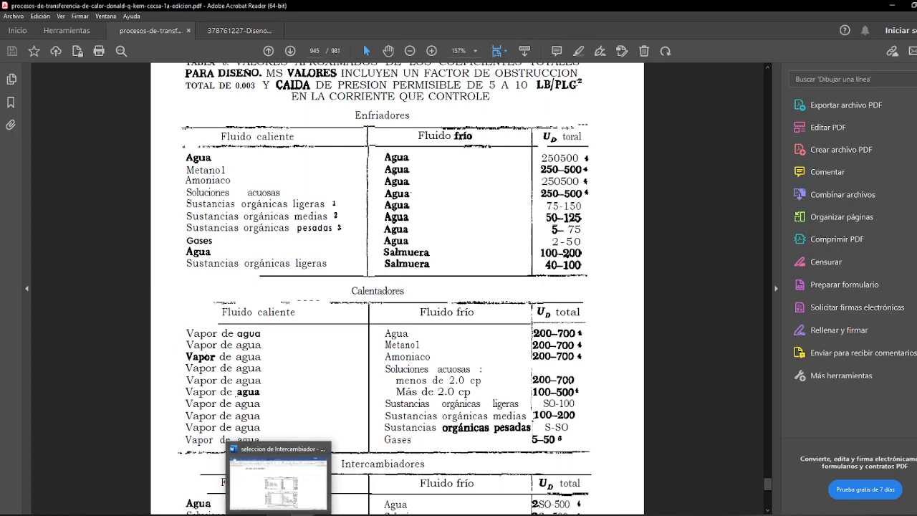
mouse_move(229, 515)
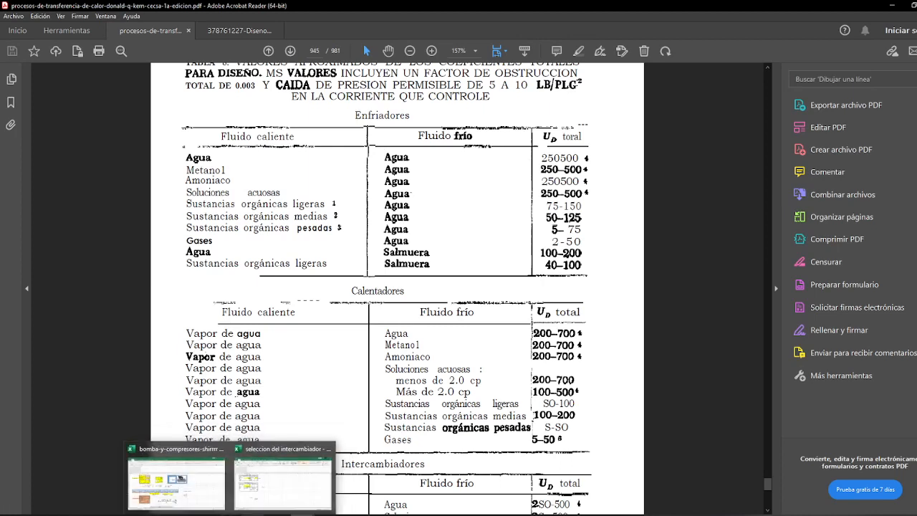
click(265, 513)
scroll(372, 394, down, 10)
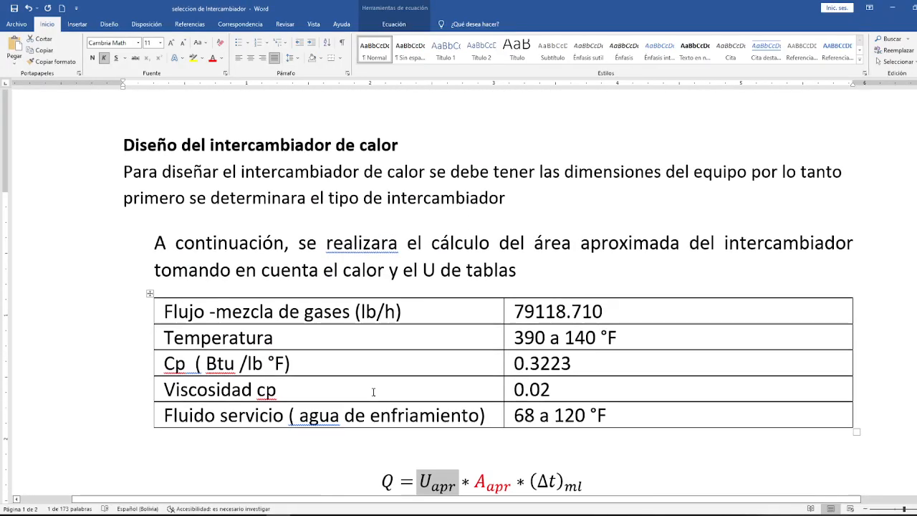
scroll(299, 298, up, 1)
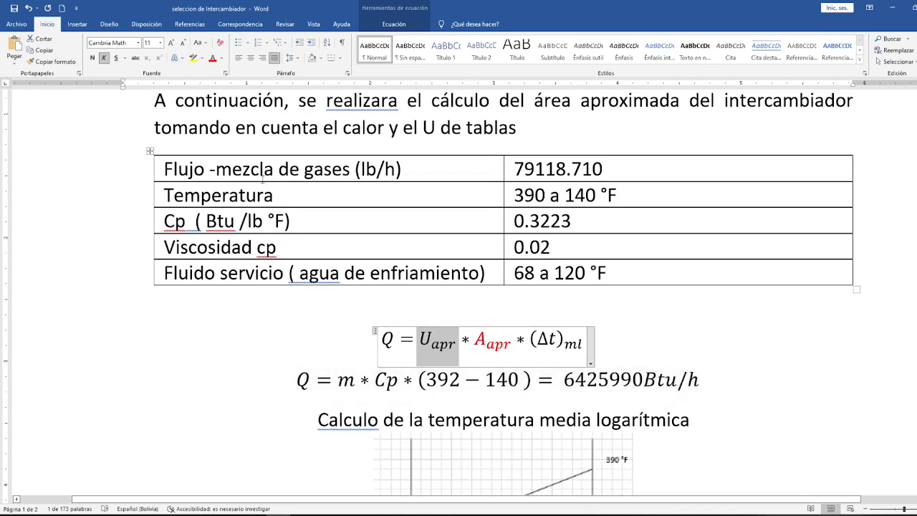
drag(181, 166, 414, 142)
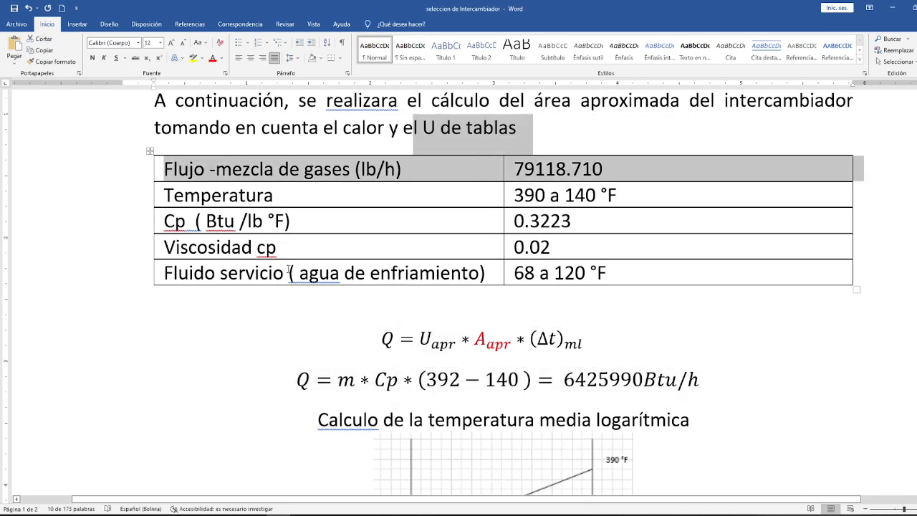
drag(284, 272, 446, 273)
Step: Switch to the heat transfer PDF in Acrobat Reader and examine Table 8's Enfriadores coefficient range for gases cooled with water
click(303, 514)
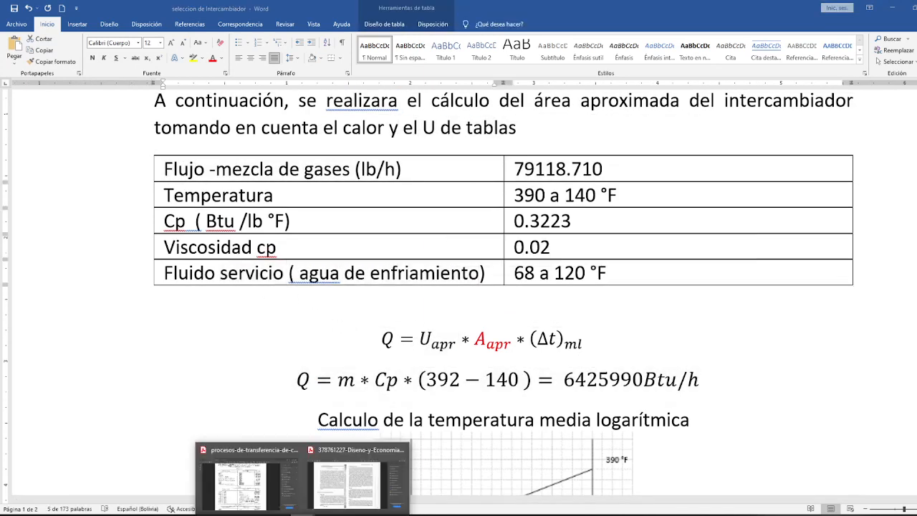
click(263, 480)
scroll(405, 196, up, 1)
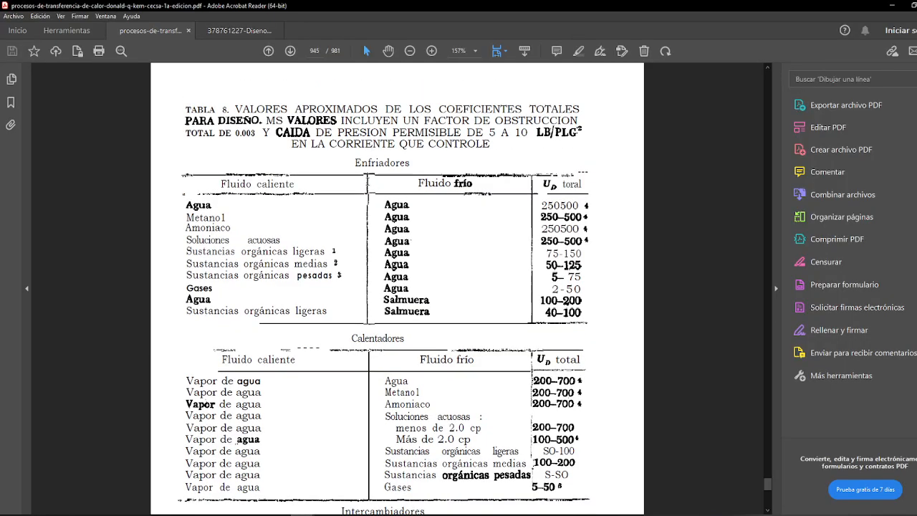
drag(352, 158, 416, 161)
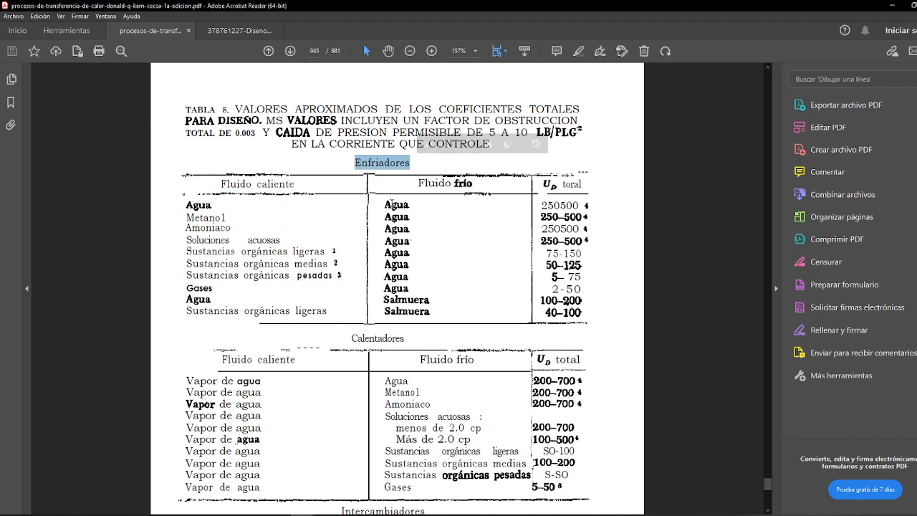
drag(392, 203, 418, 225)
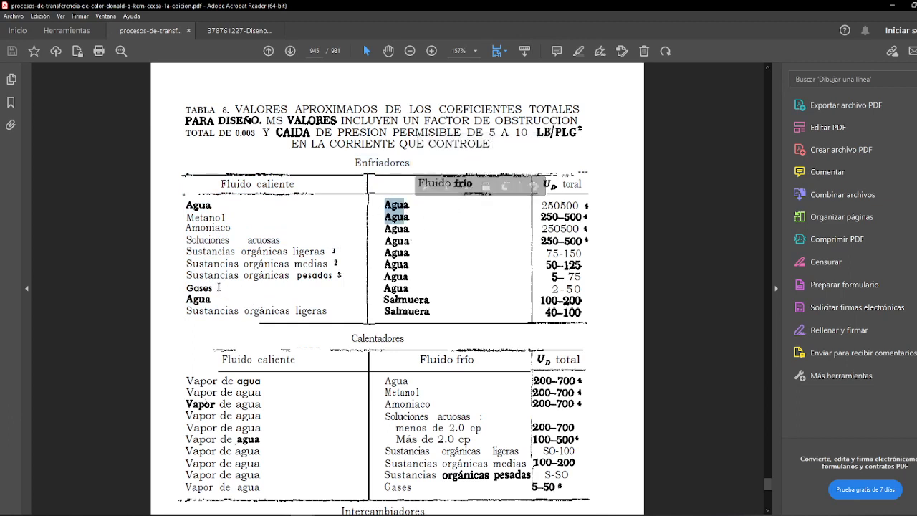
drag(221, 289, 184, 290)
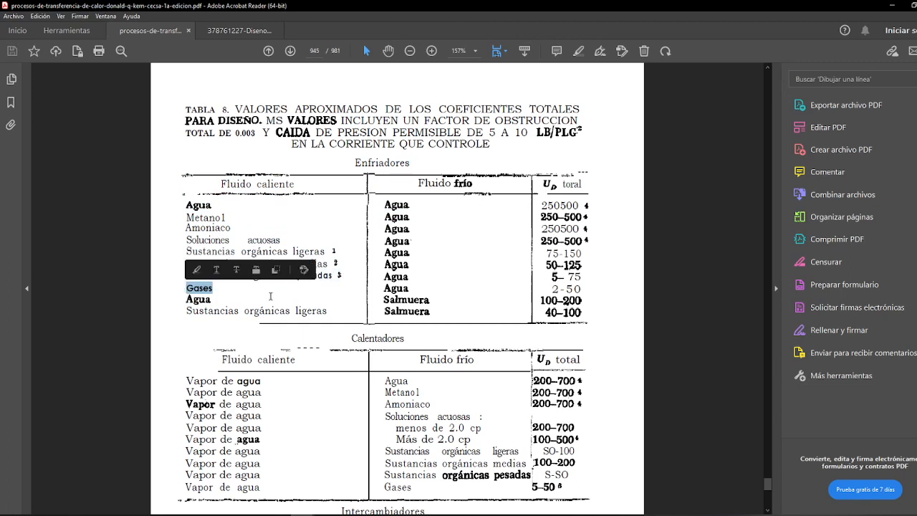
drag(426, 290, 386, 289)
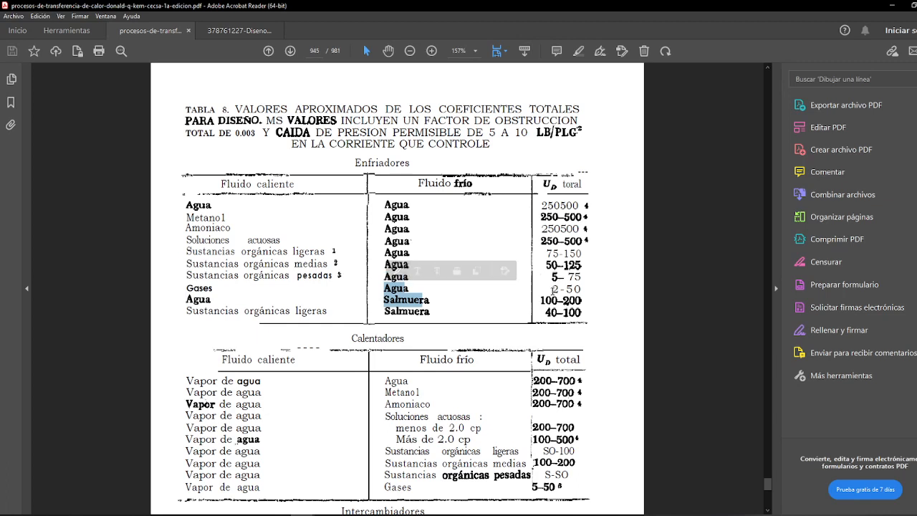
drag(553, 290, 581, 289)
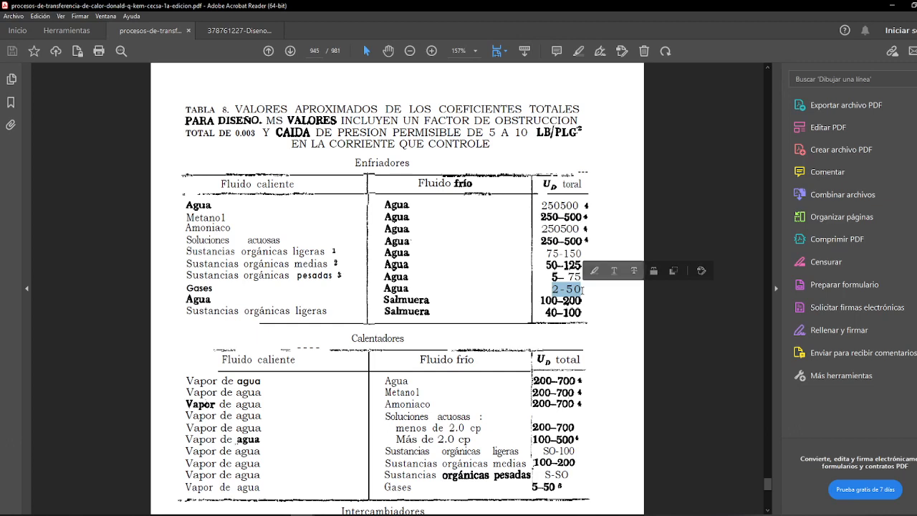
click(563, 287)
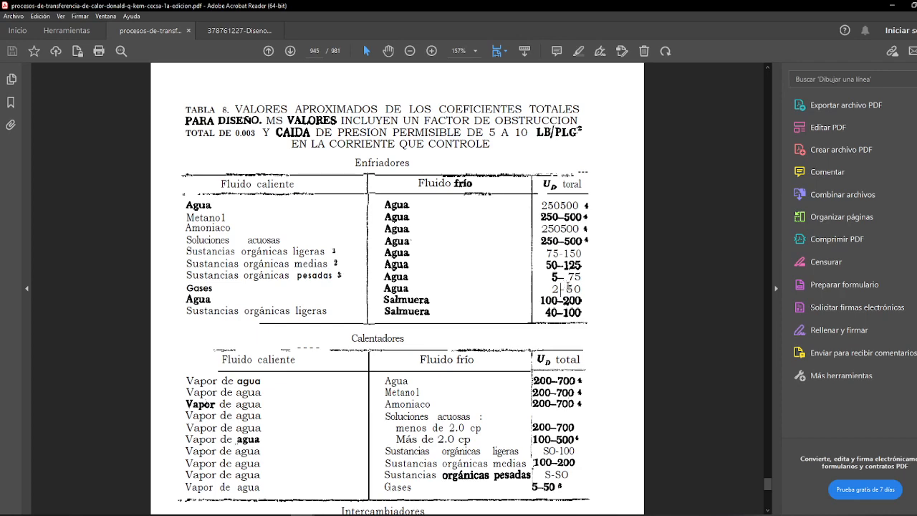
double_click(566, 286)
double_click(574, 289)
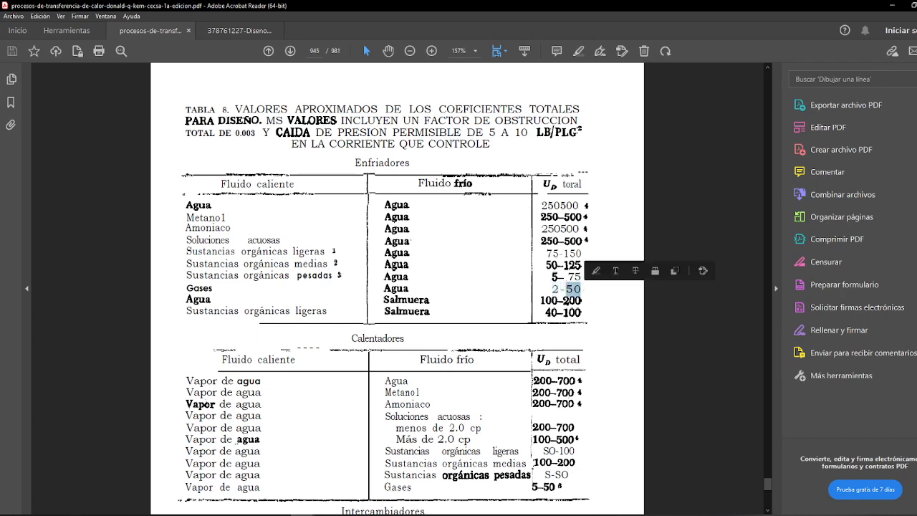
Step: Return to the Word document and change U to U_ap in the denominator of the A_ap equation on page 2
click(893, 5)
scroll(516, 351, down, 8)
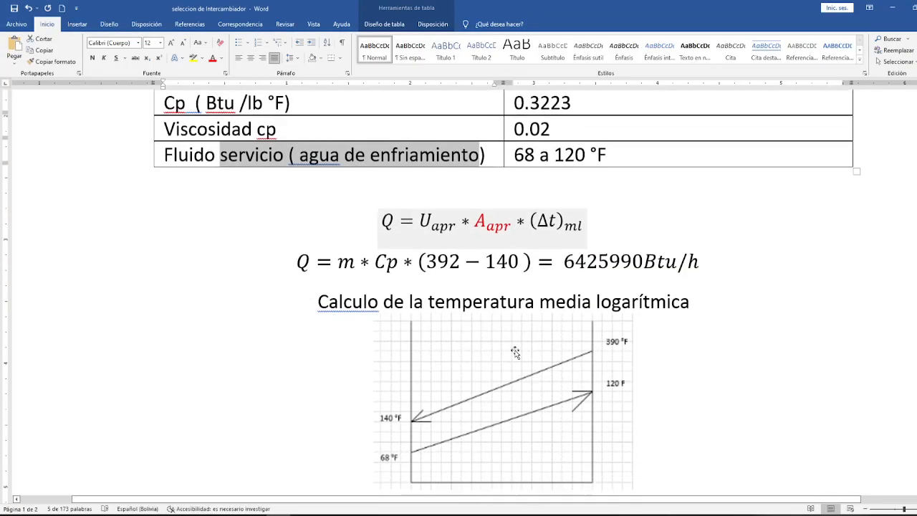
scroll(515, 351, down, 15)
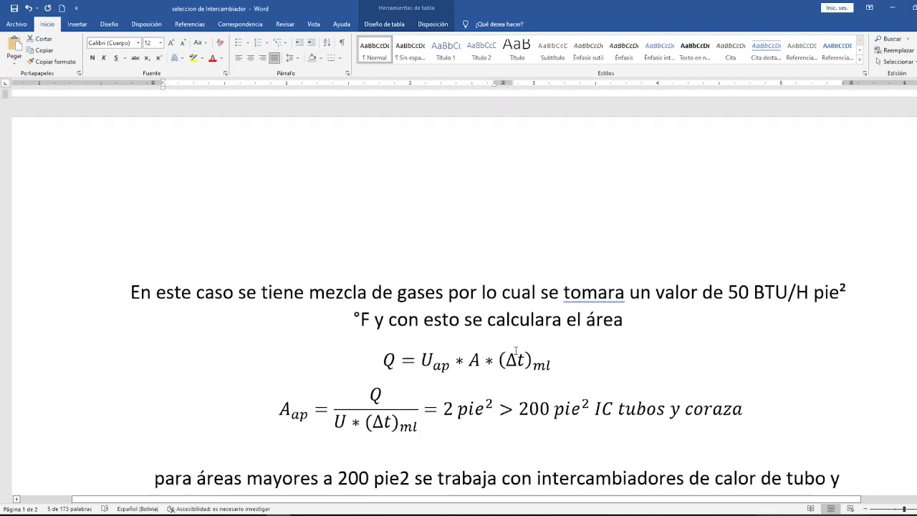
click(360, 339)
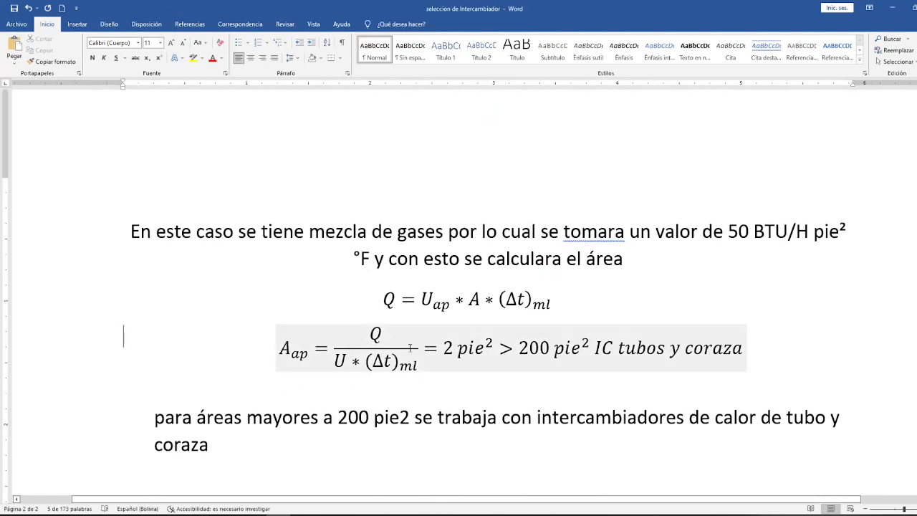
double_click(346, 364)
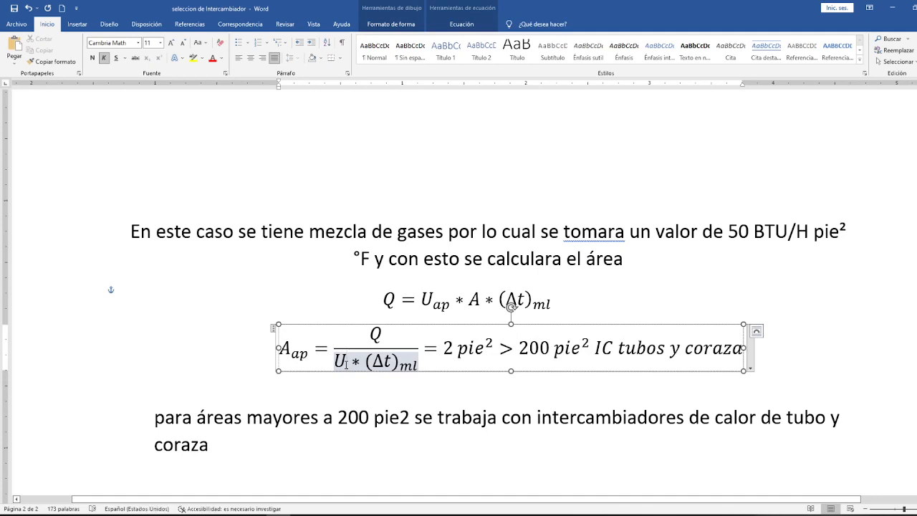
text(_a)
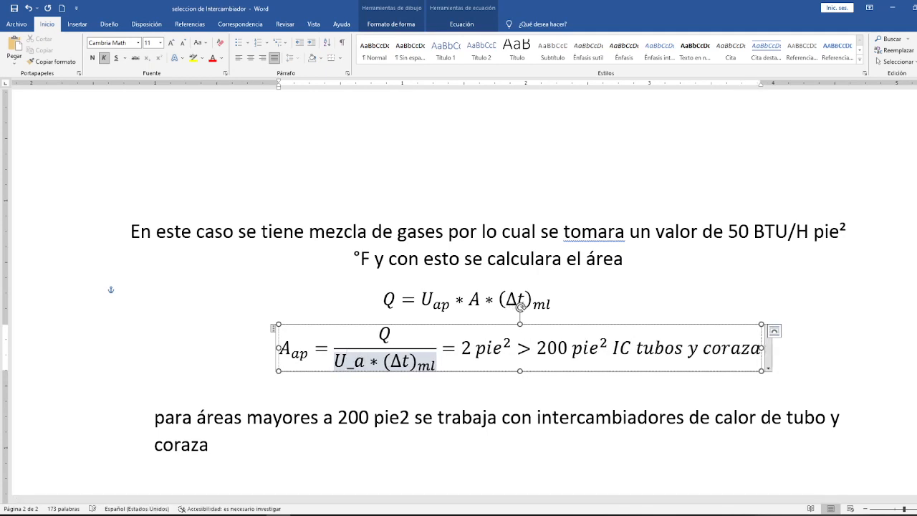
text(p)
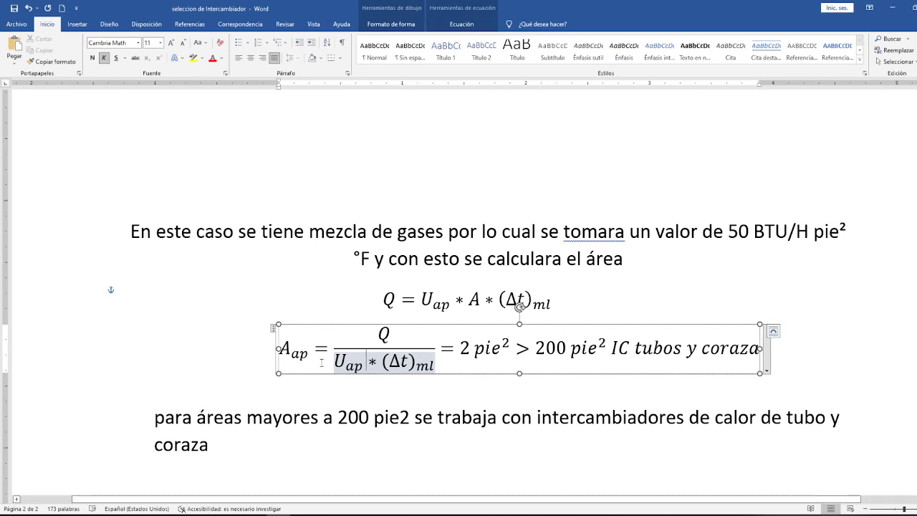
Step: Review the terms of the A_ap equation and delete the number before the first pie²
drag(308, 359, 285, 349)
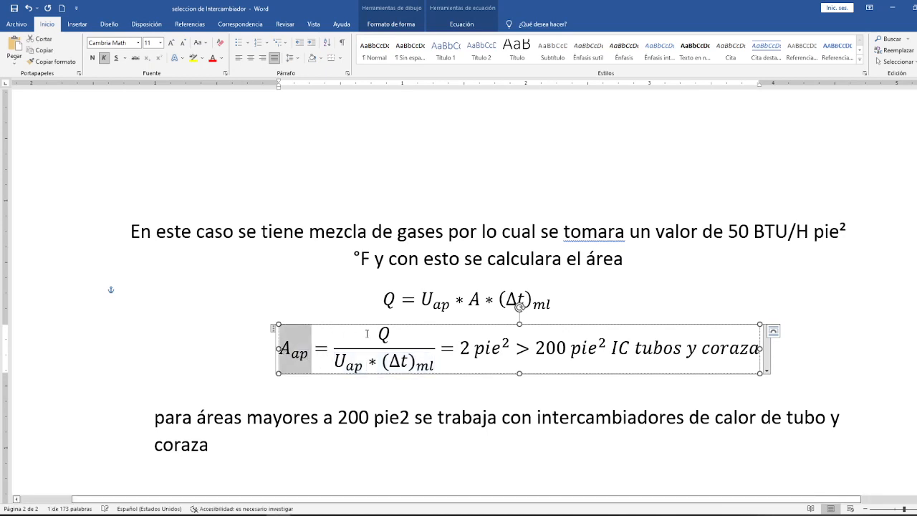
drag(377, 333, 401, 334)
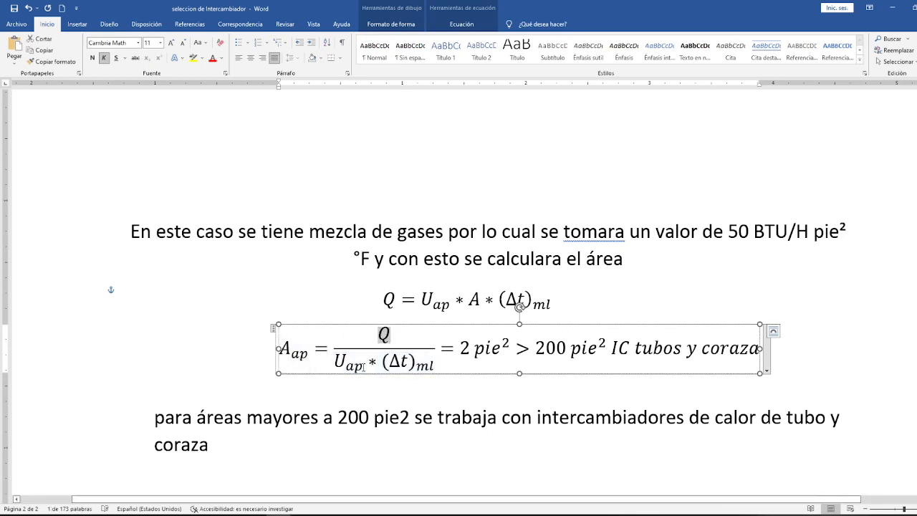
drag(363, 367, 336, 360)
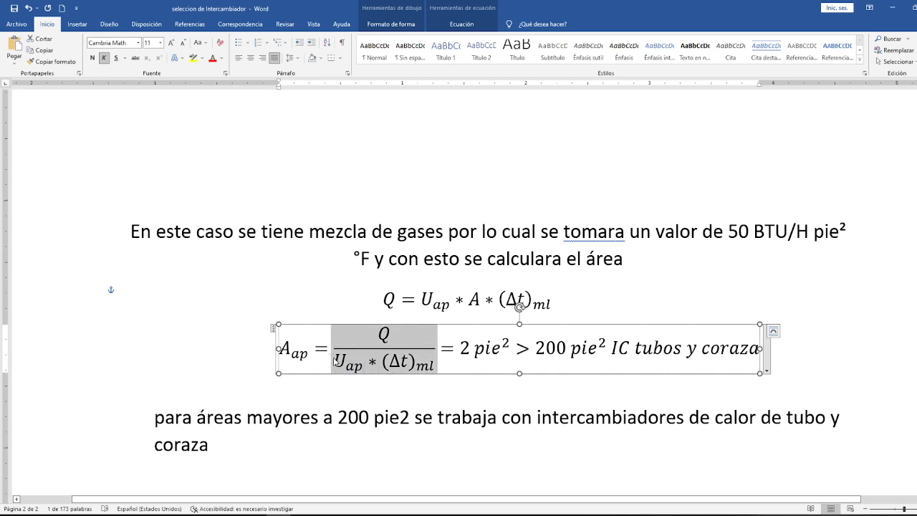
click(392, 366)
click(468, 346)
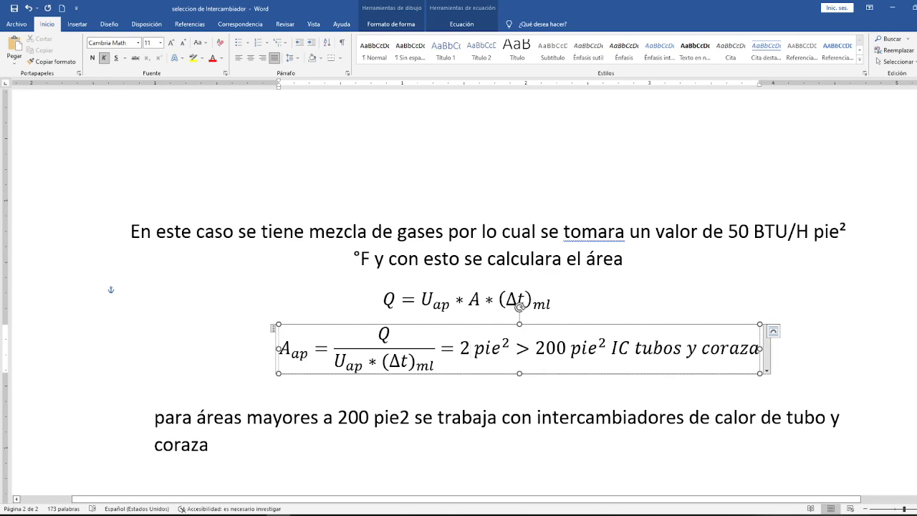
key(BackSpace)
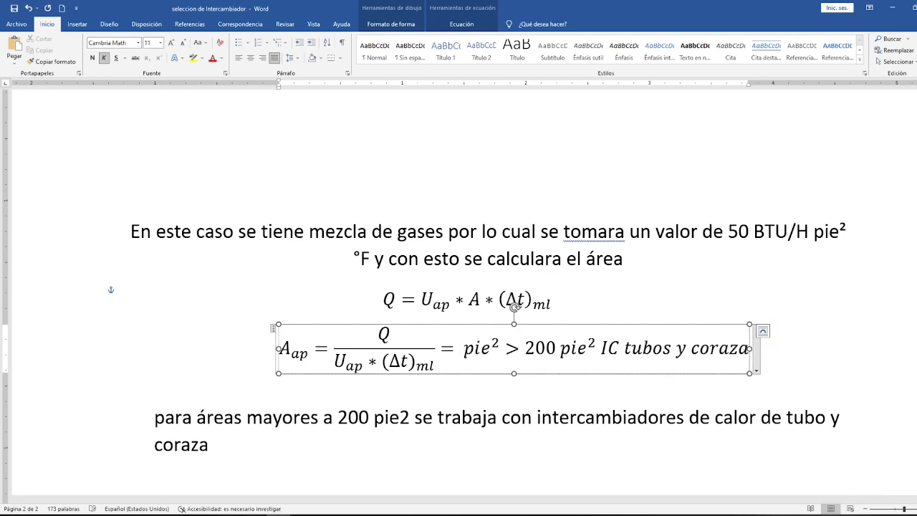
Step: Examine the Q, U ap, DTML and Area cells in Excel's seleccion del intercambiador workbook, and return to the Word document
click(229, 513)
click(248, 487)
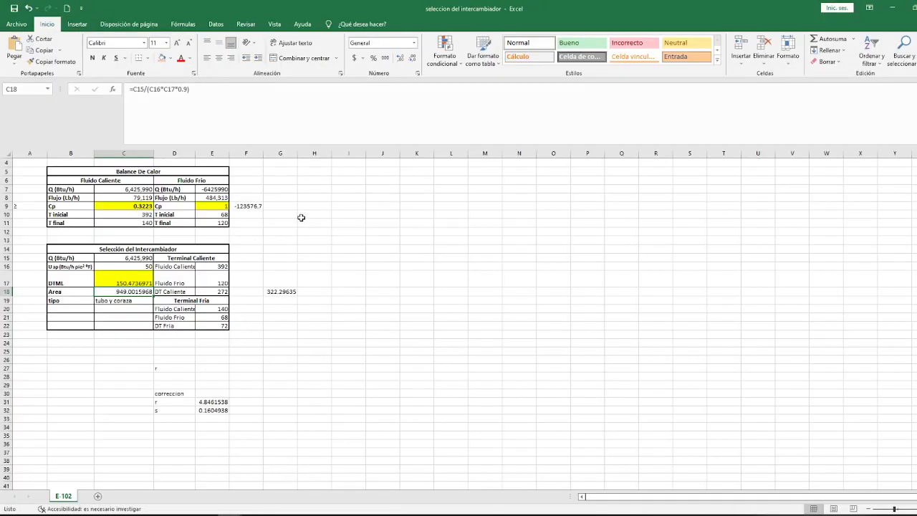
click(144, 283)
click(144, 256)
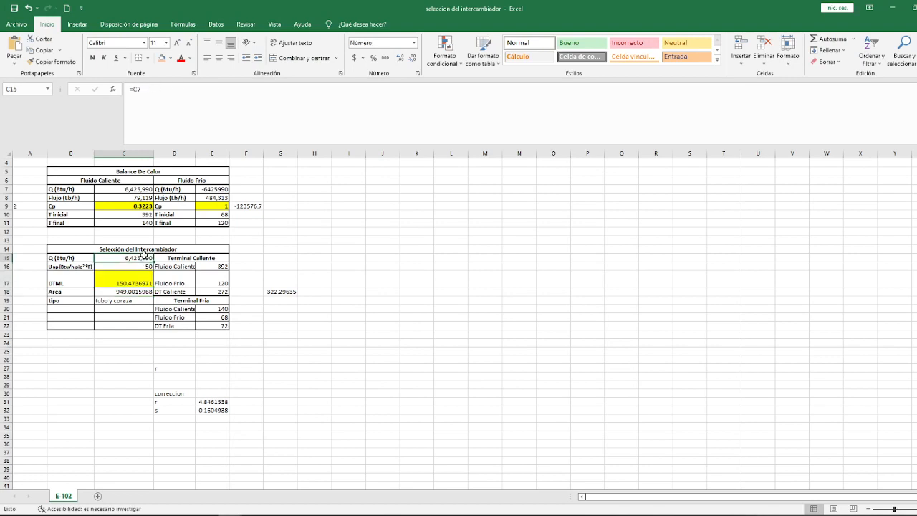
click(145, 266)
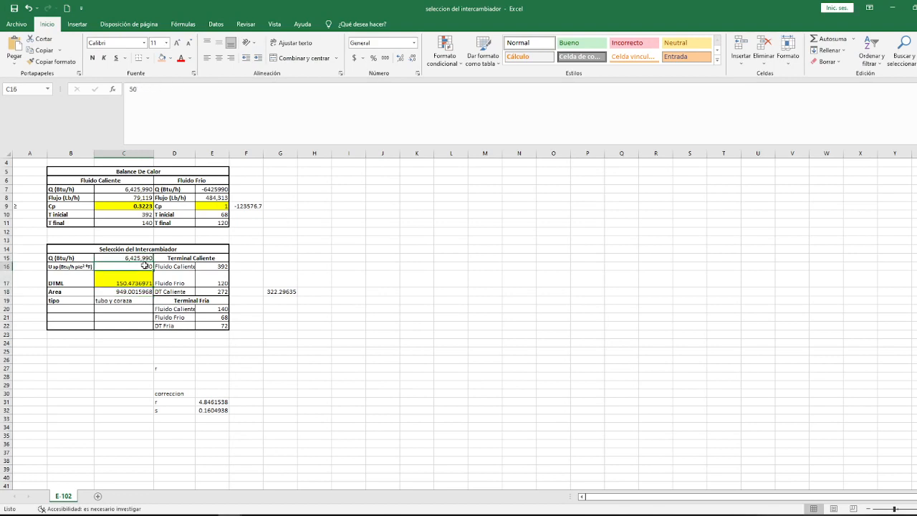
click(144, 285)
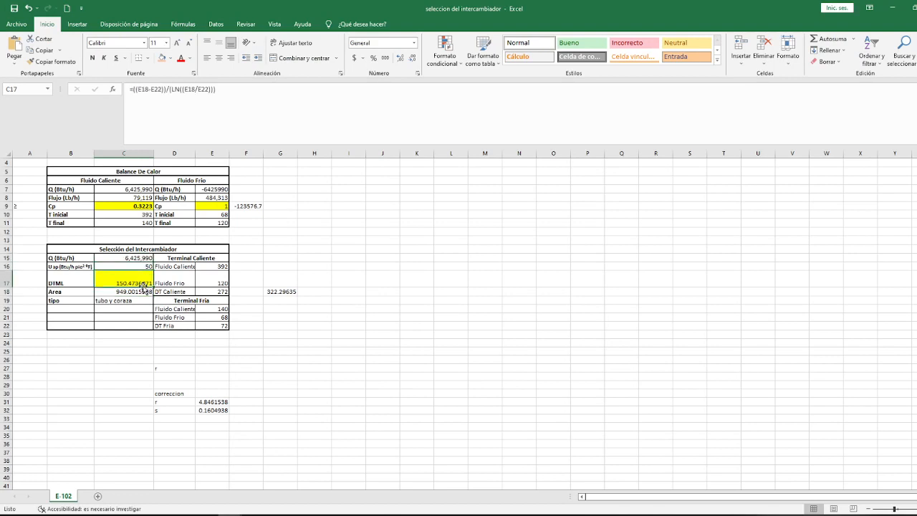
double_click(145, 275)
key(Return)
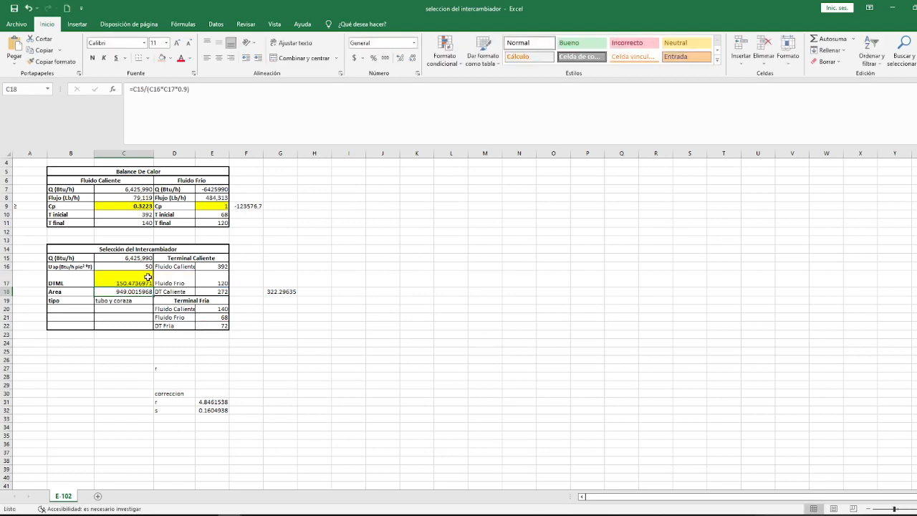
click(147, 276)
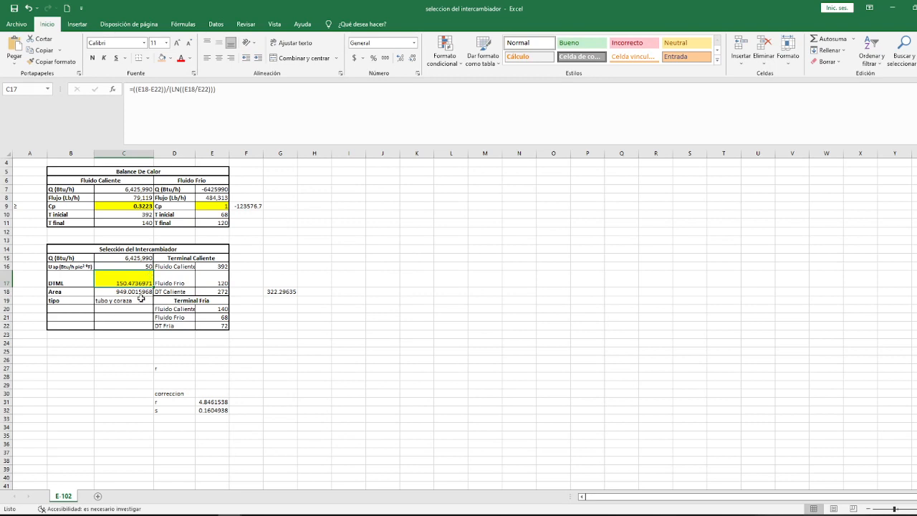
click(140, 293)
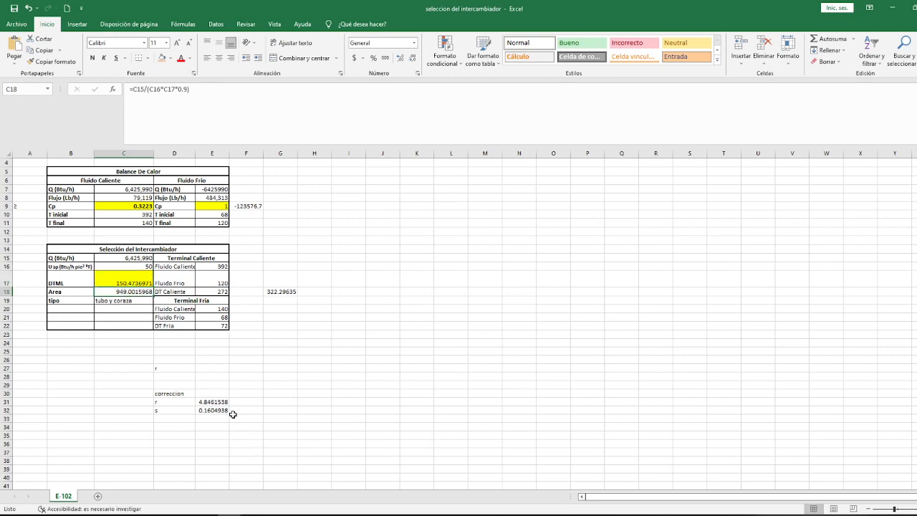
mouse_move(230, 515)
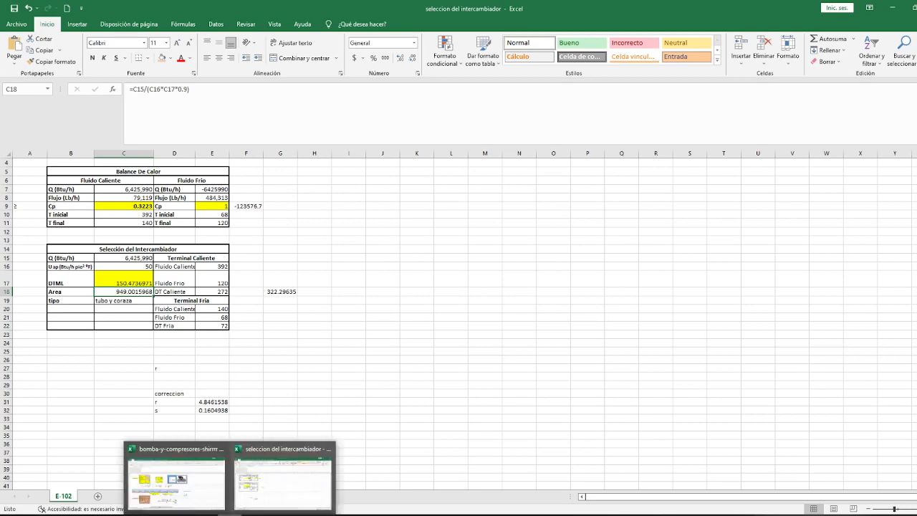
mouse_move(281, 510)
click(321, 457)
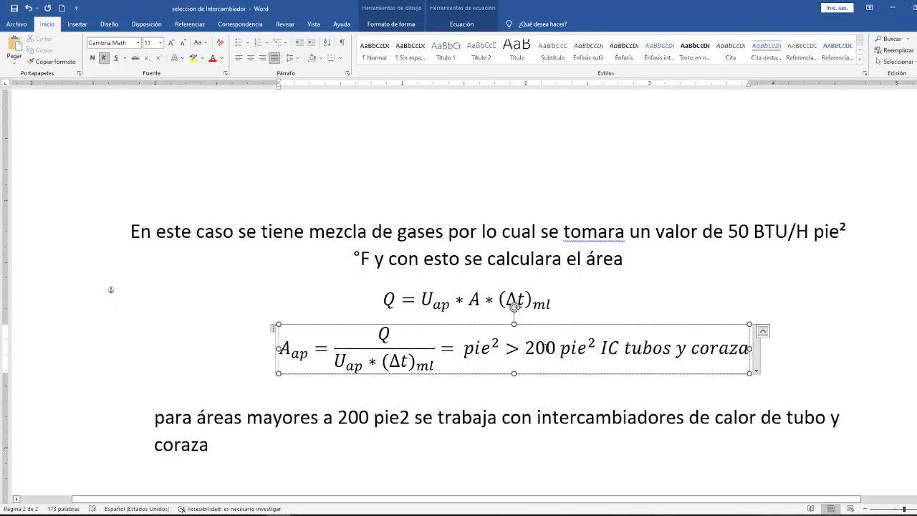
Step: Enter 949 before the first pie² in the A_ap equation and highlight the 200 pie² IC tubos y coraza criterion
text(949)
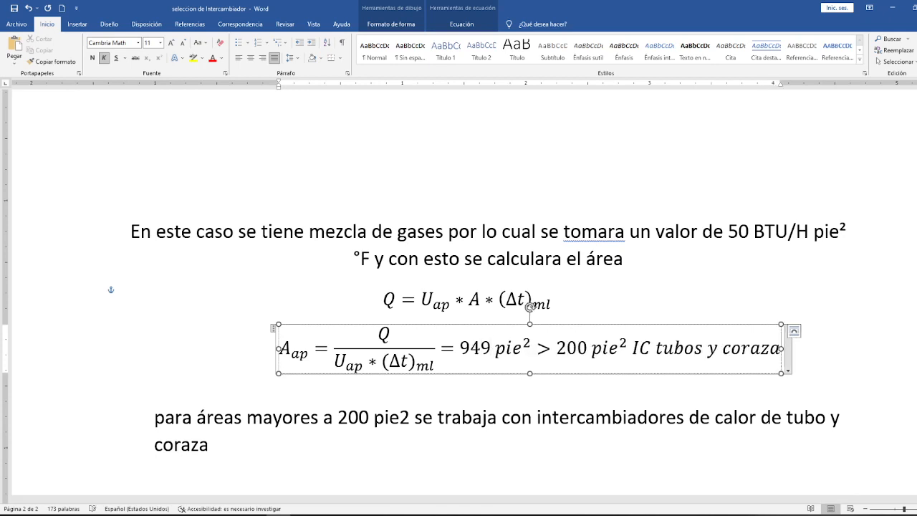
click(557, 348)
drag(576, 348, 772, 348)
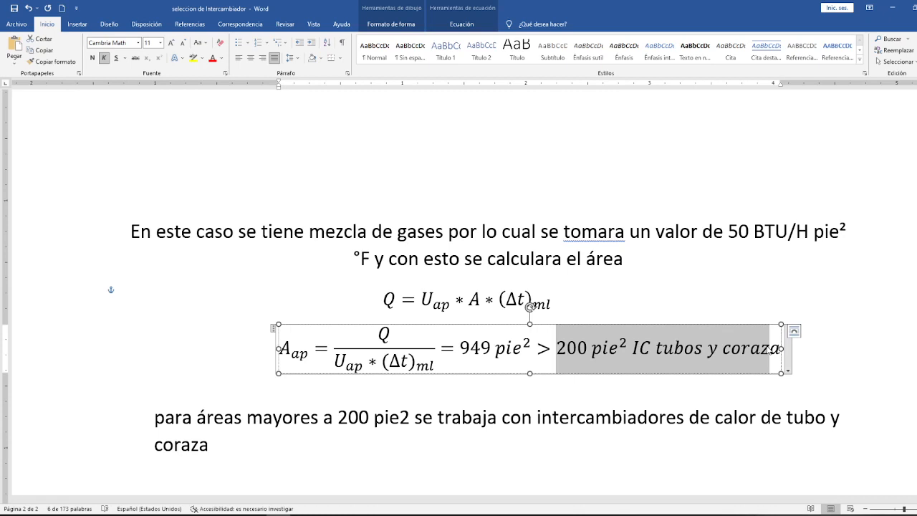
mouse_move(326, 512)
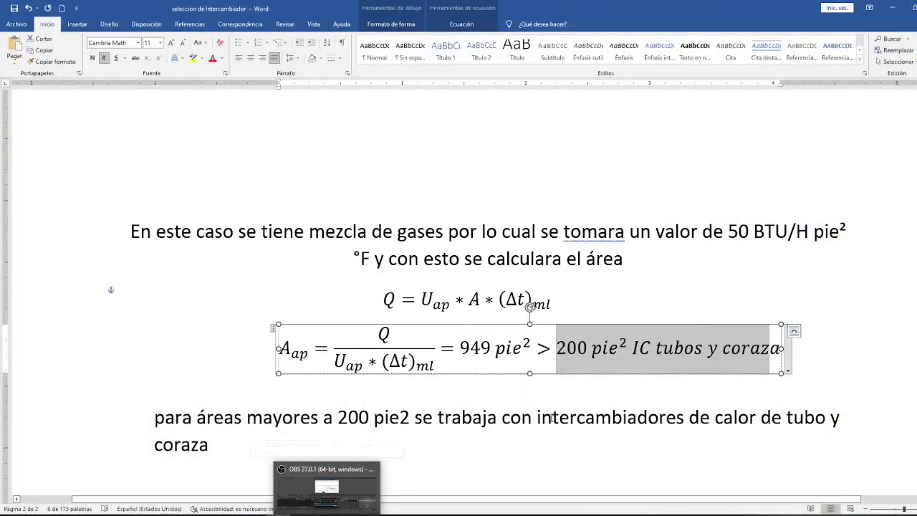
click(326, 513)
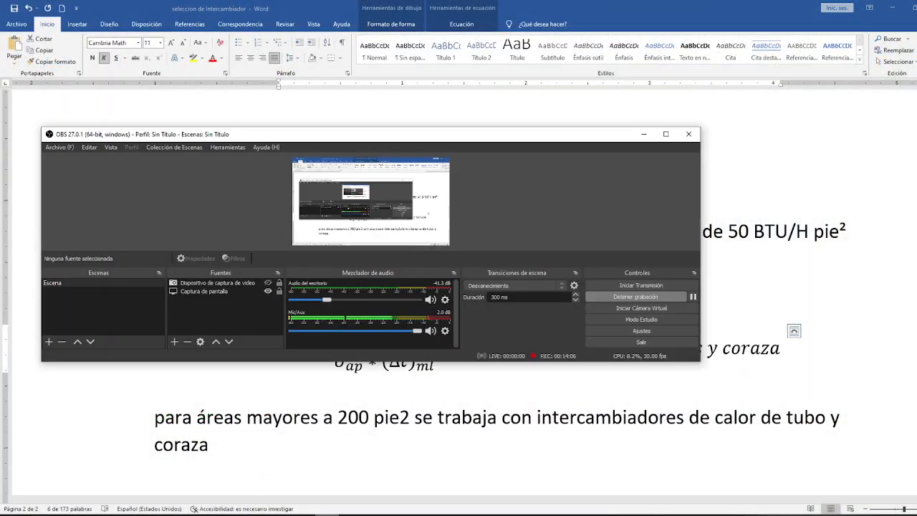
click(326, 513)
Step: Review the document's design data table, heat and log mean temperature difference calculations, and coefficient tables
scroll(406, 243, down, 5)
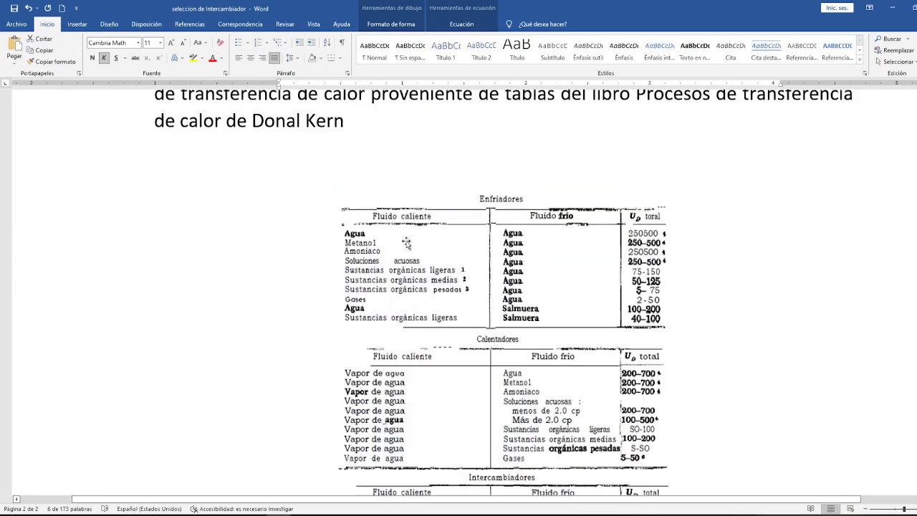
scroll(406, 244, up, 12)
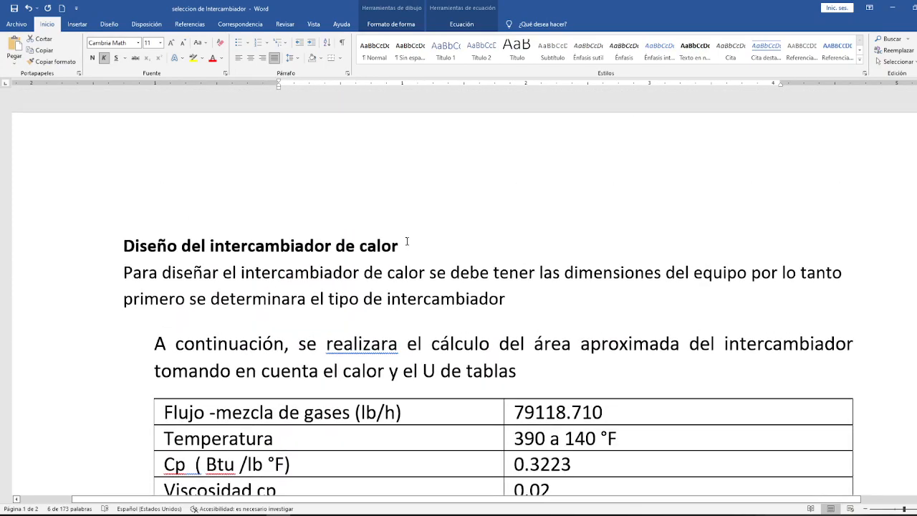
scroll(406, 242, down, 10)
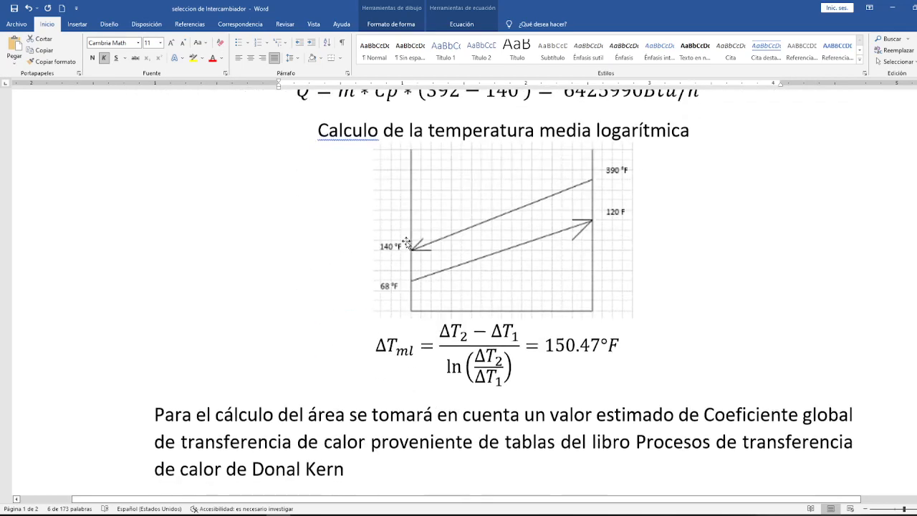
scroll(406, 244, down, 10)
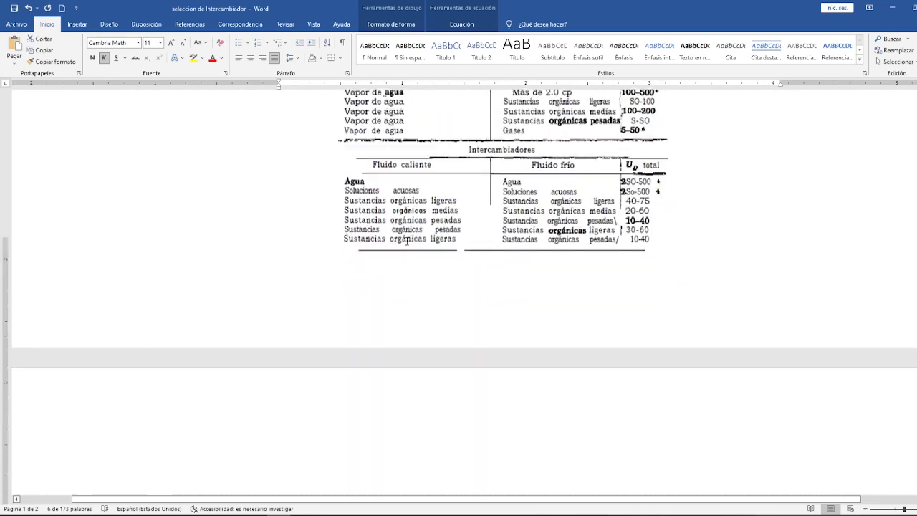
scroll(407, 241, down, 9)
scroll(406, 243, up, 7)
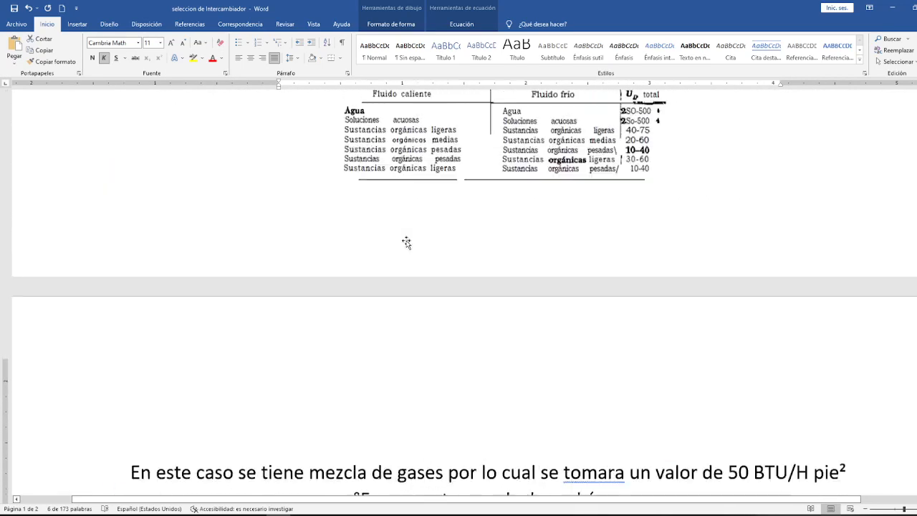
scroll(407, 242, up, 8)
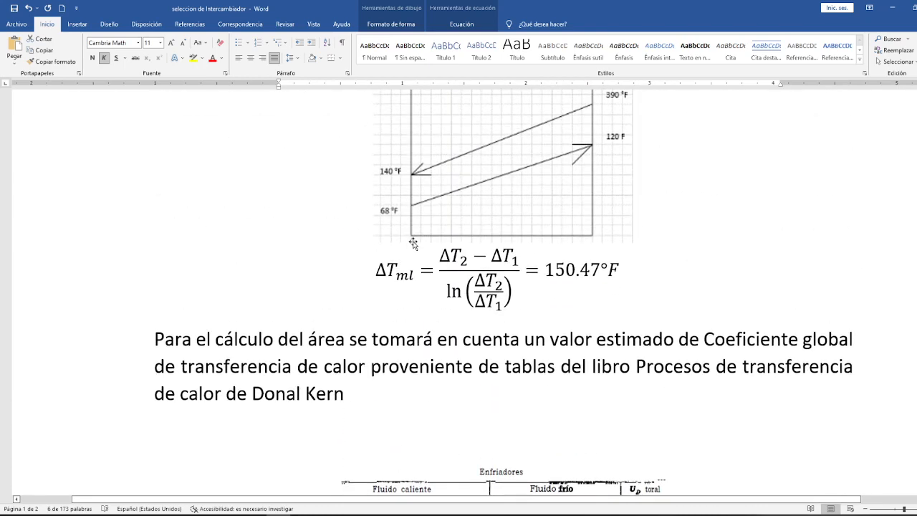
scroll(413, 245, up, 3)
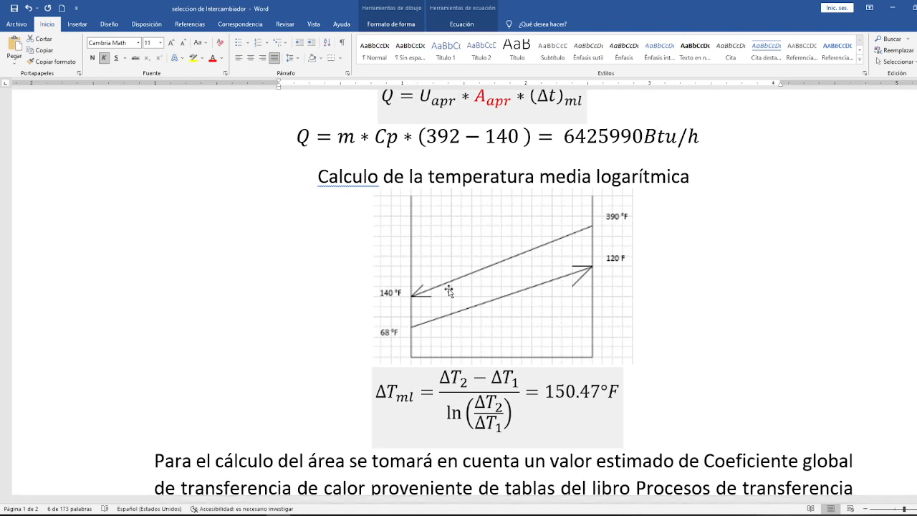
scroll(448, 290, up, 2)
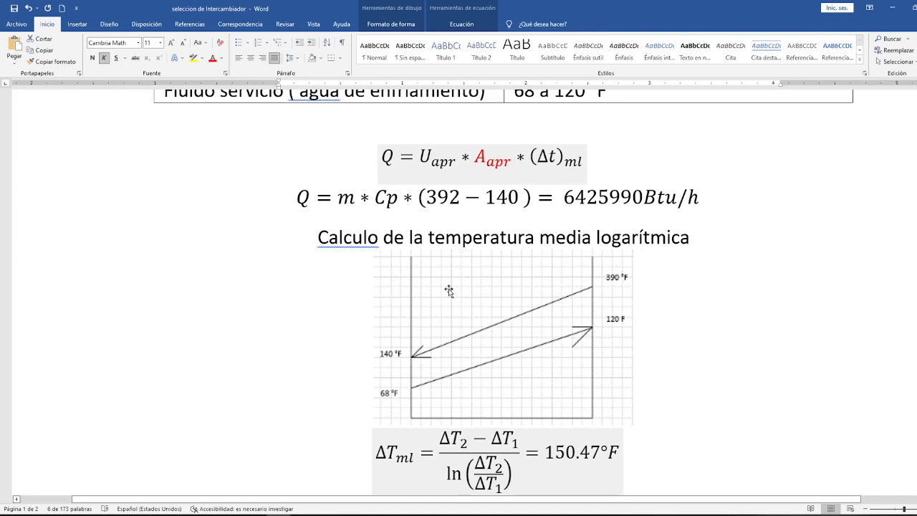
scroll(448, 290, up, 10)
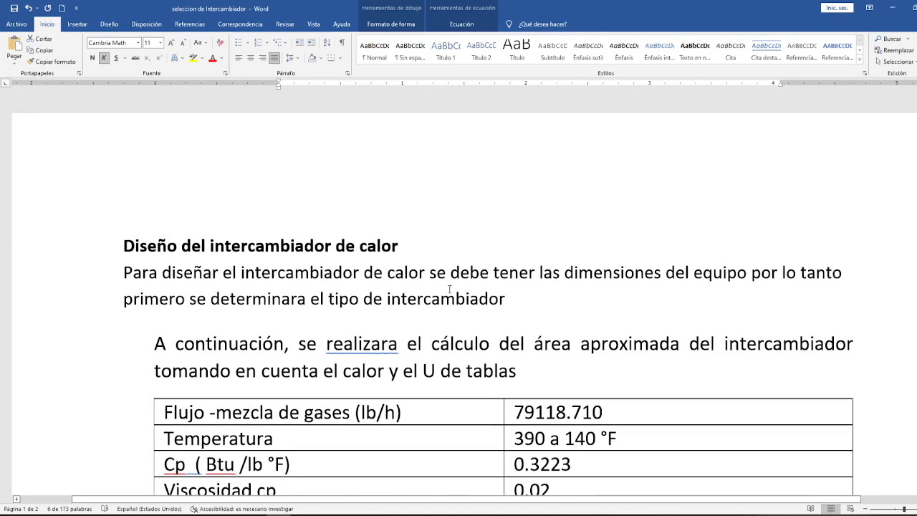
scroll(449, 290, down, 5)
scroll(449, 289, up, 5)
scroll(530, 371, down, 5)
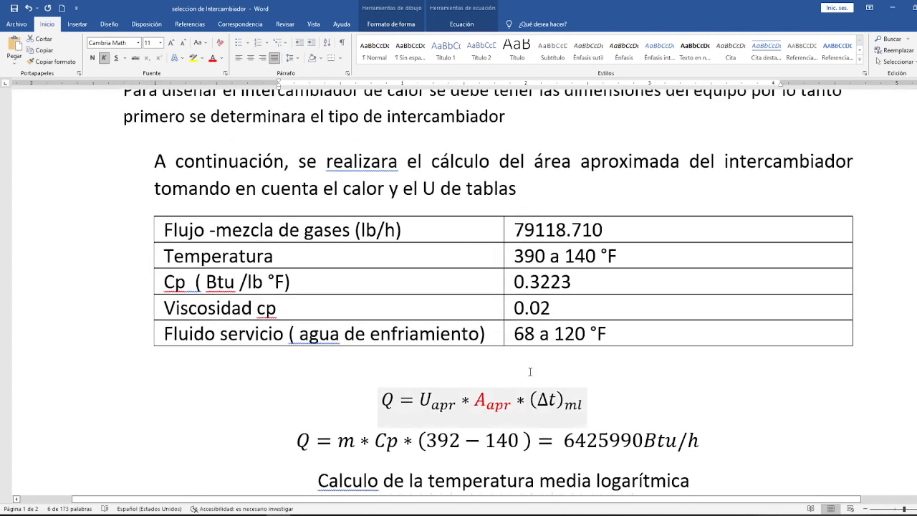
Step: Examine the Q, (Δt)ml and U_apr terms of the page 1 equation and the Gases–Agua row of the Enfriadores table
drag(379, 402, 393, 403)
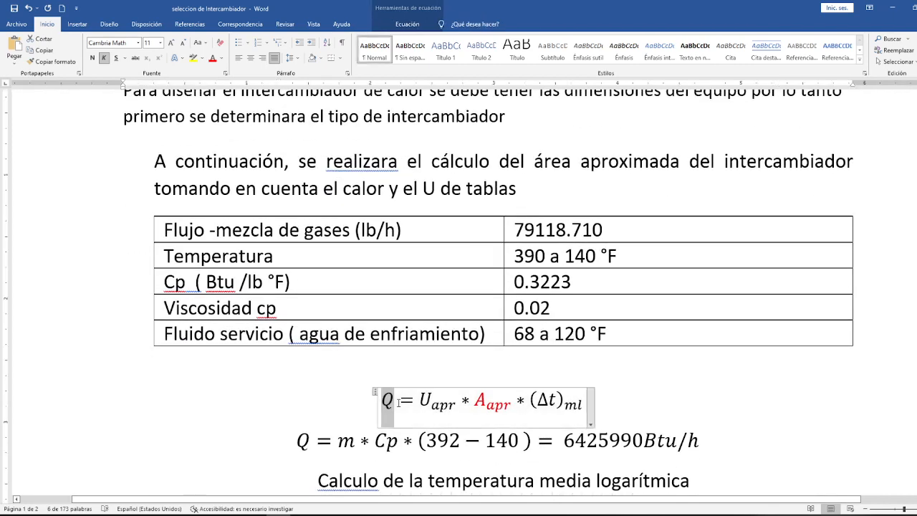
scroll(475, 399, down, 1)
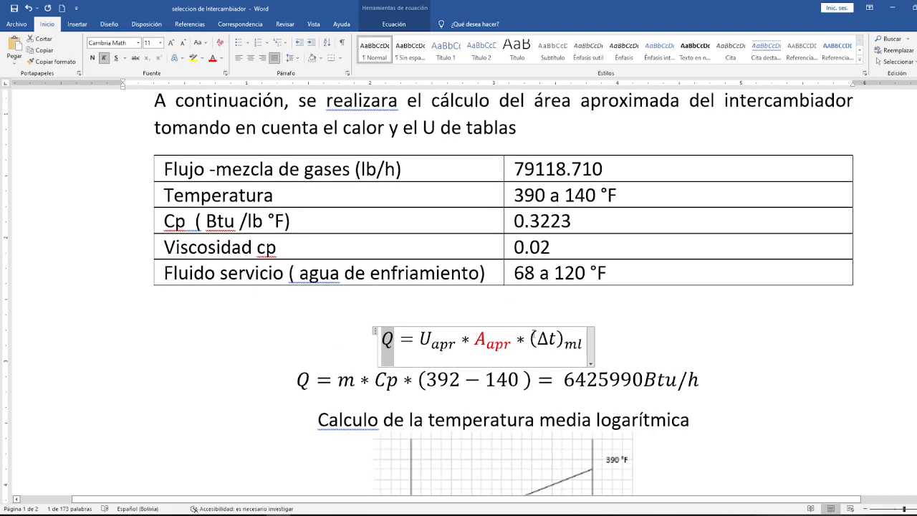
drag(530, 341, 584, 342)
scroll(584, 342, down, 2)
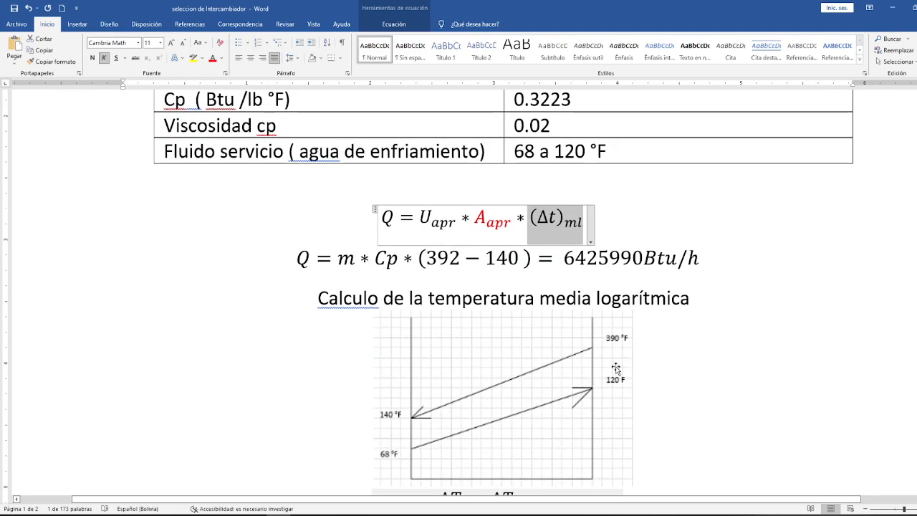
drag(453, 224, 428, 213)
scroll(473, 329, down, 3)
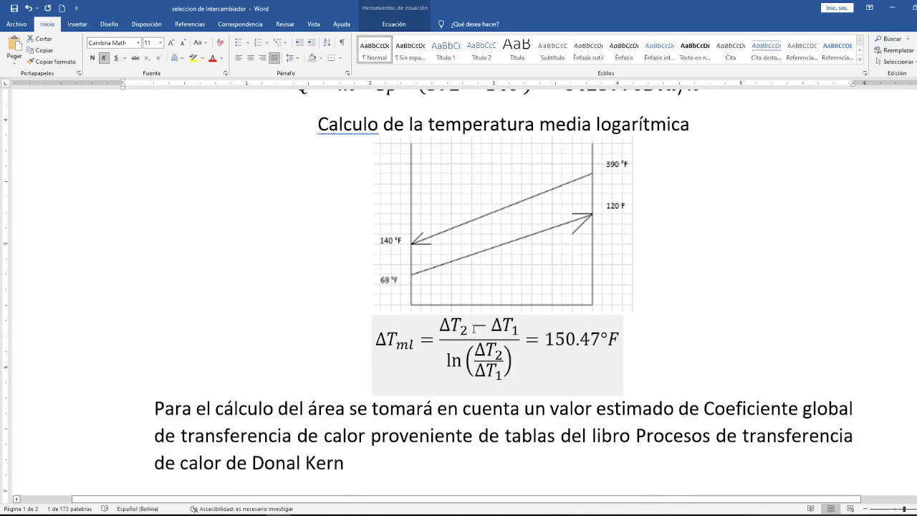
scroll(473, 329, down, 6)
drag(552, 266, 552, 242)
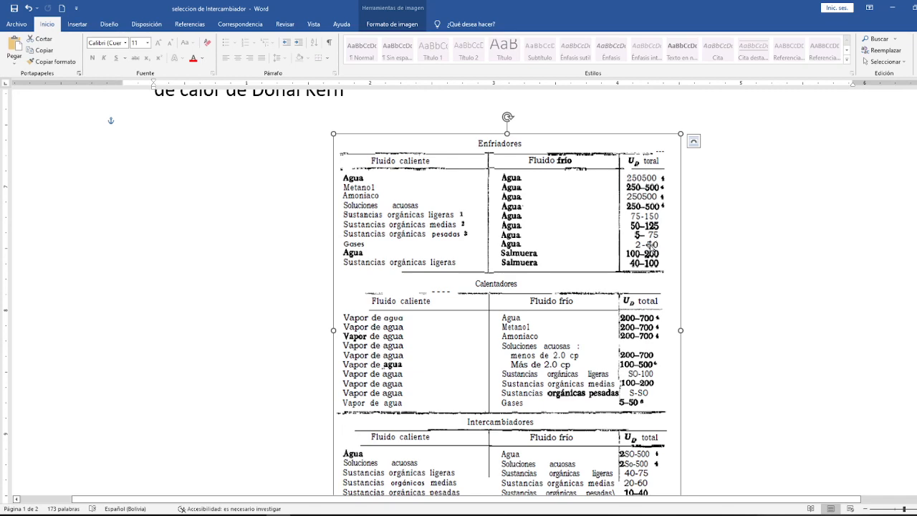
Step: Examine the Q and A_ap equations on page 2 and highlight 949 pie² in the A_ap equation
scroll(653, 245, down, 6)
scroll(650, 246, down, 1)
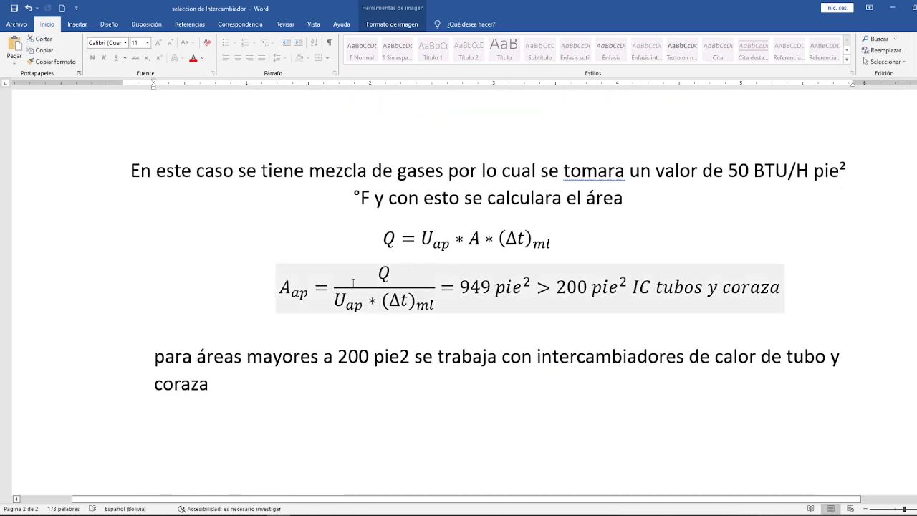
drag(312, 297, 389, 270)
click(390, 266)
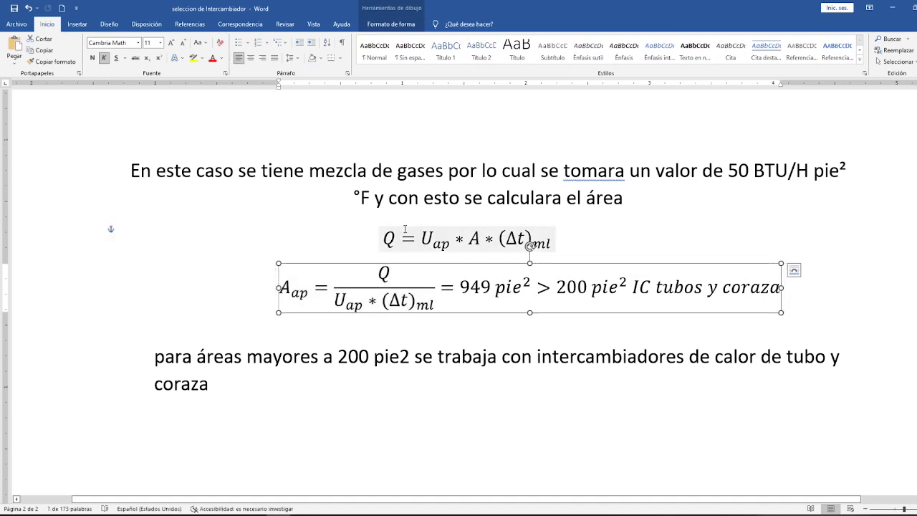
drag(382, 236, 450, 240)
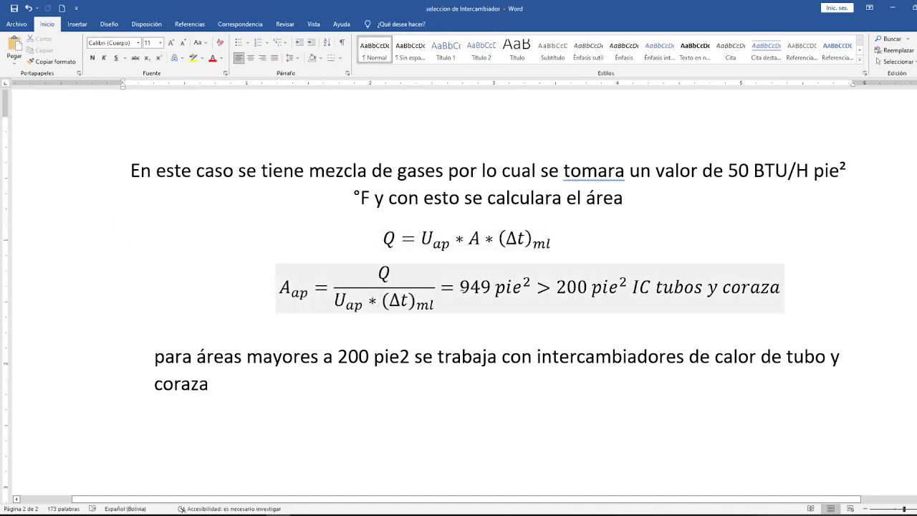
drag(459, 286, 528, 284)
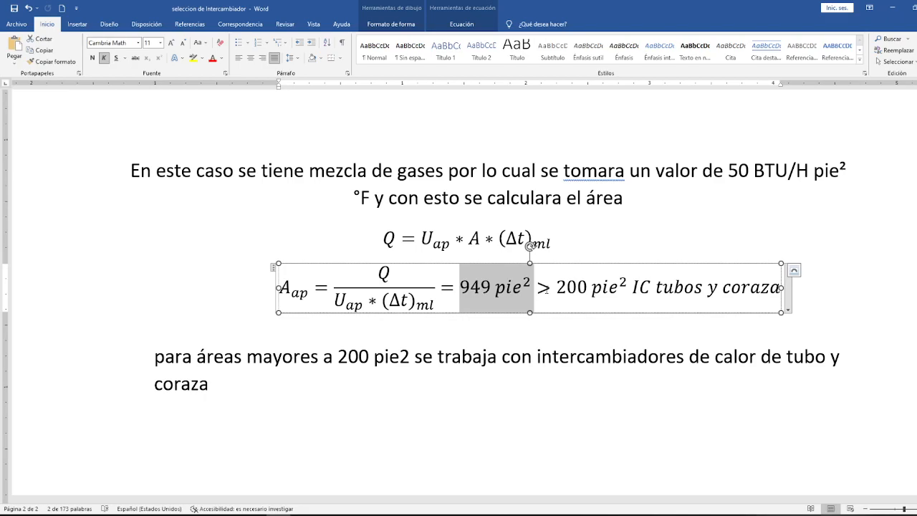
Step: Recheck the document's calculations, examine the Selección del Intercambiador table in Excel, and return to the Word document
scroll(548, 301, up, 20)
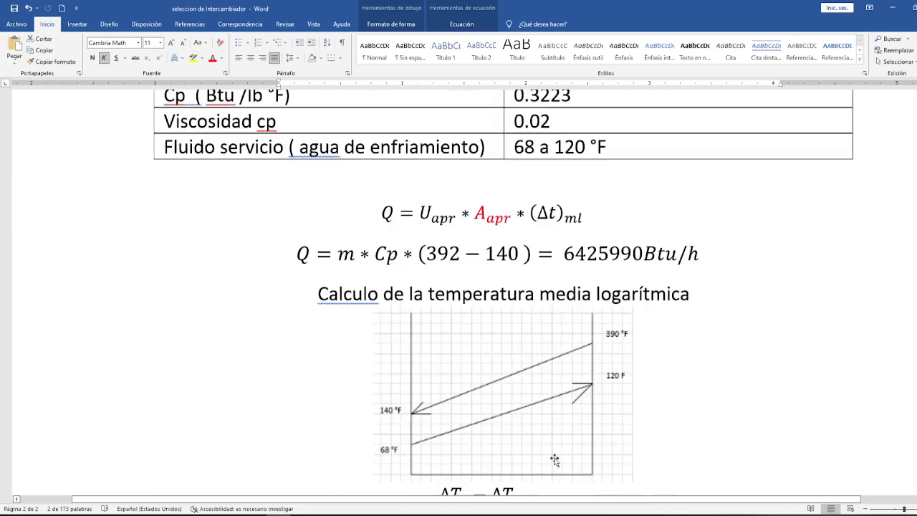
scroll(555, 458, down, 20)
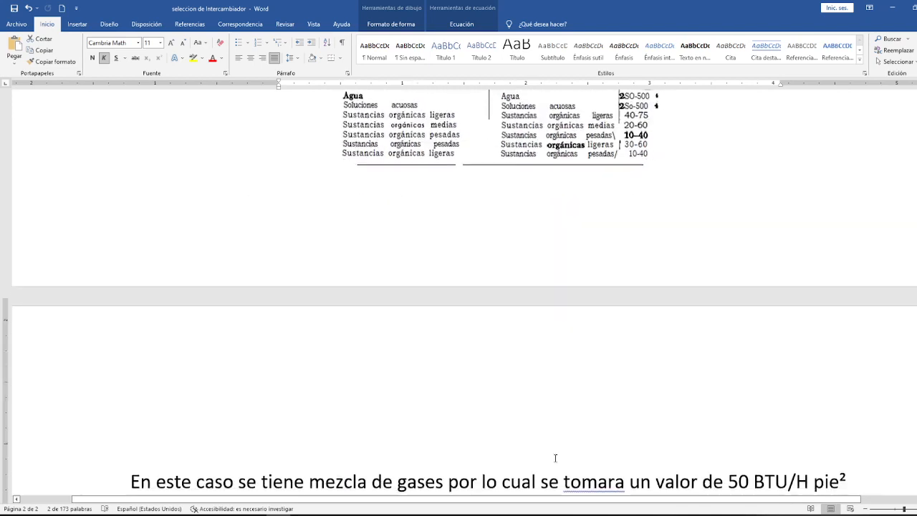
scroll(555, 458, up, 4)
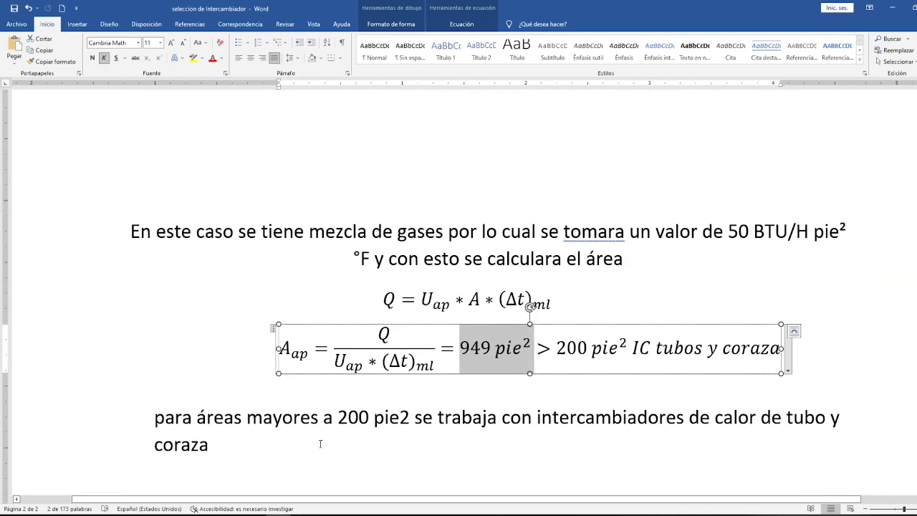
click(230, 515)
click(269, 487)
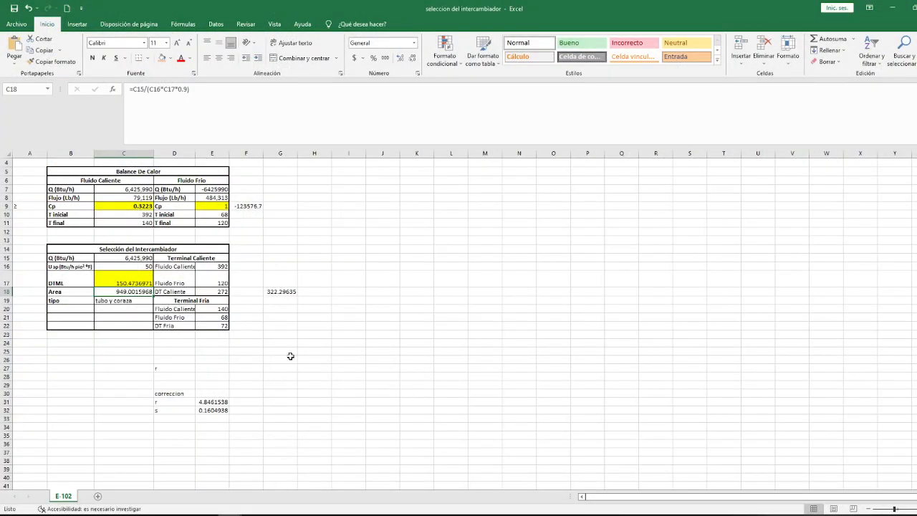
scroll(290, 355, down, 1)
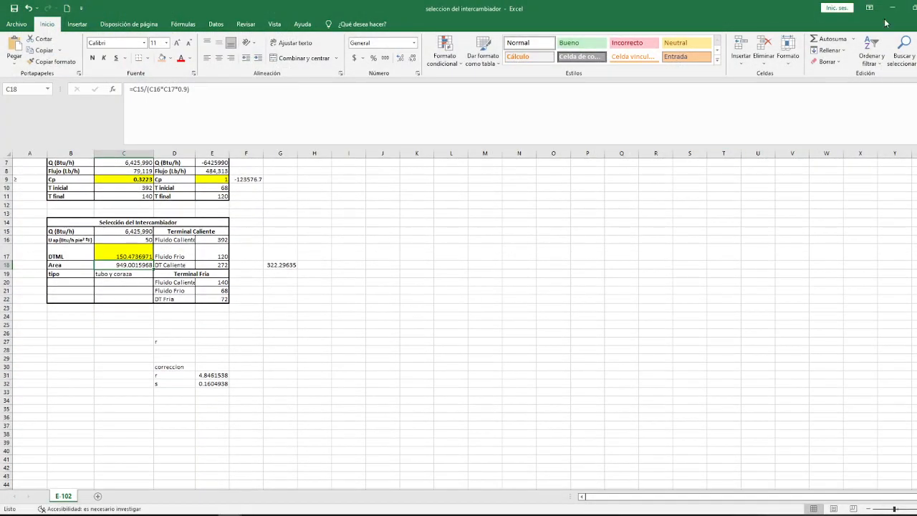
click(888, 9)
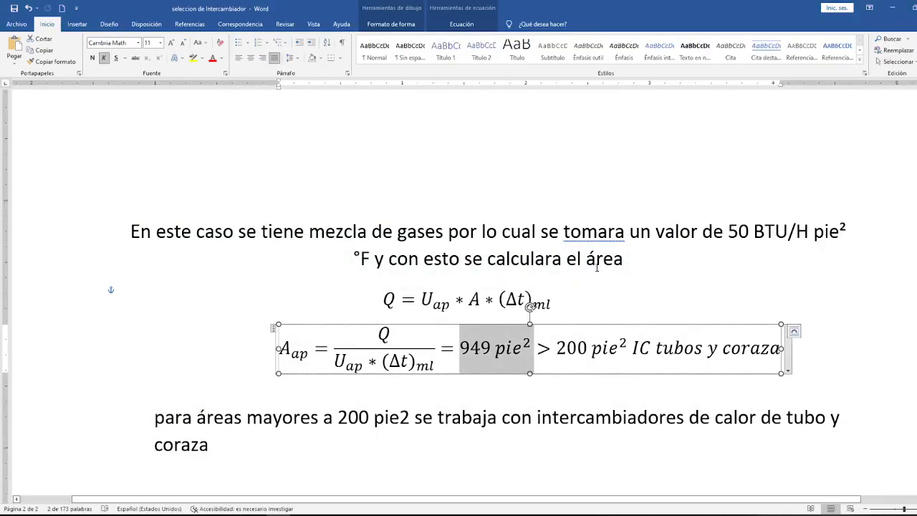